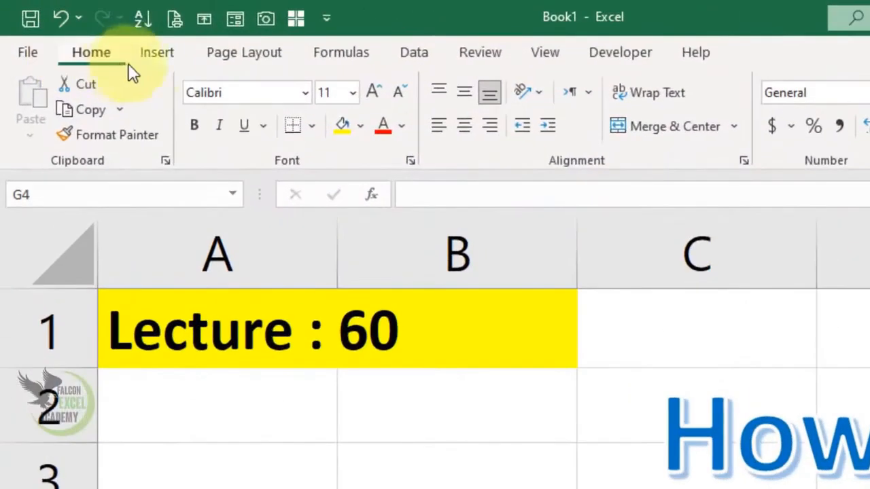
click(156, 55)
click(248, 53)
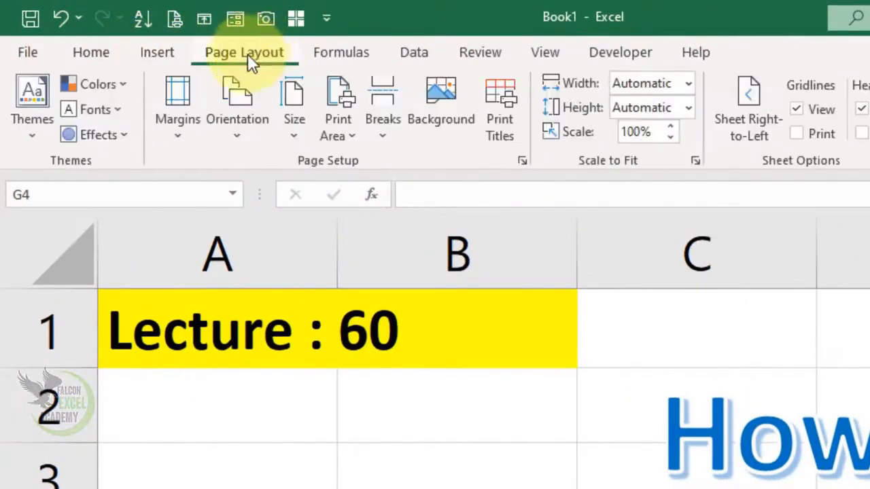
click(157, 54)
click(90, 54)
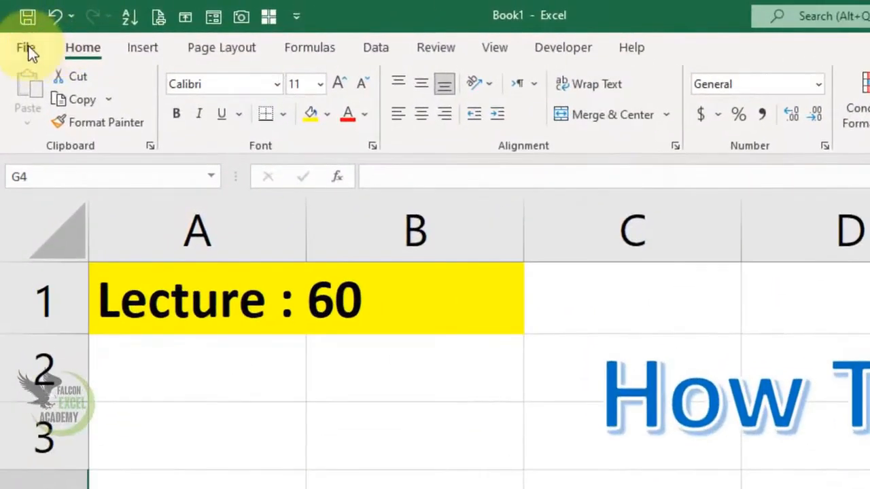
click(12, 22)
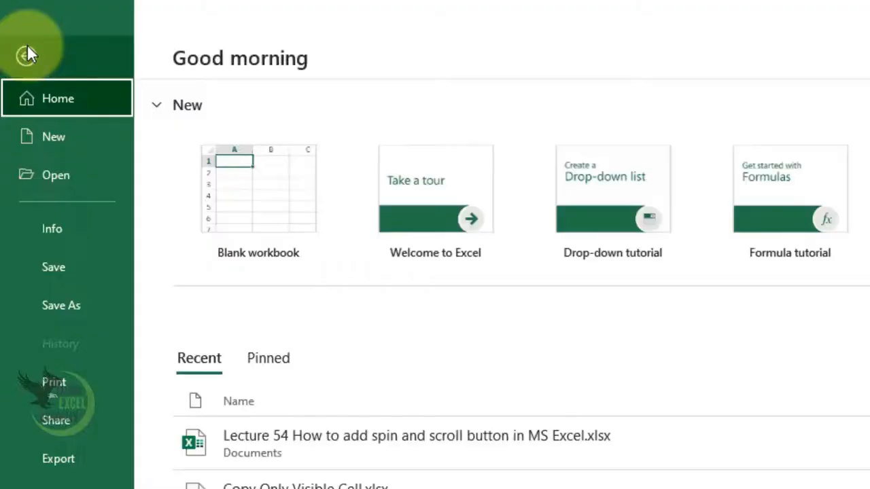
click(55, 416)
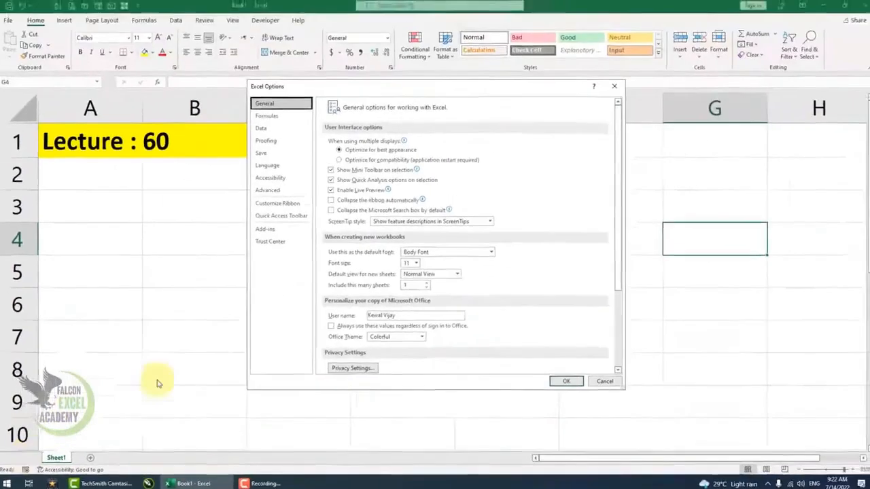
click(278, 203)
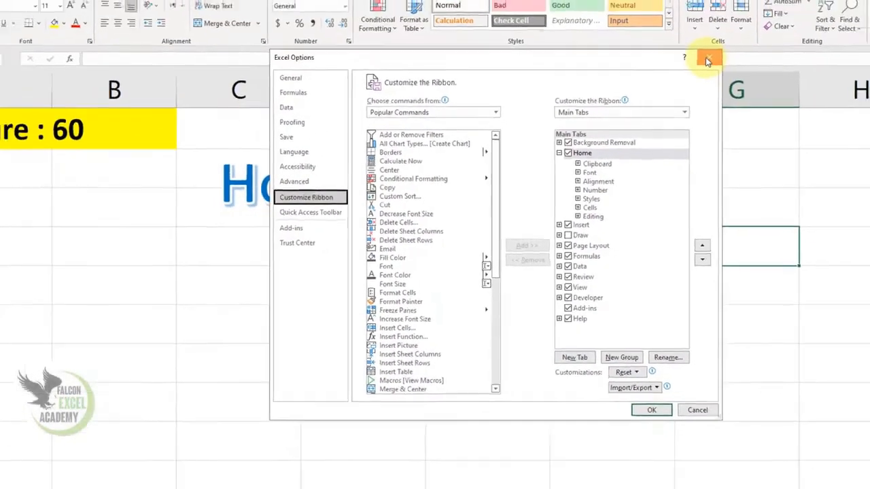
click(707, 60)
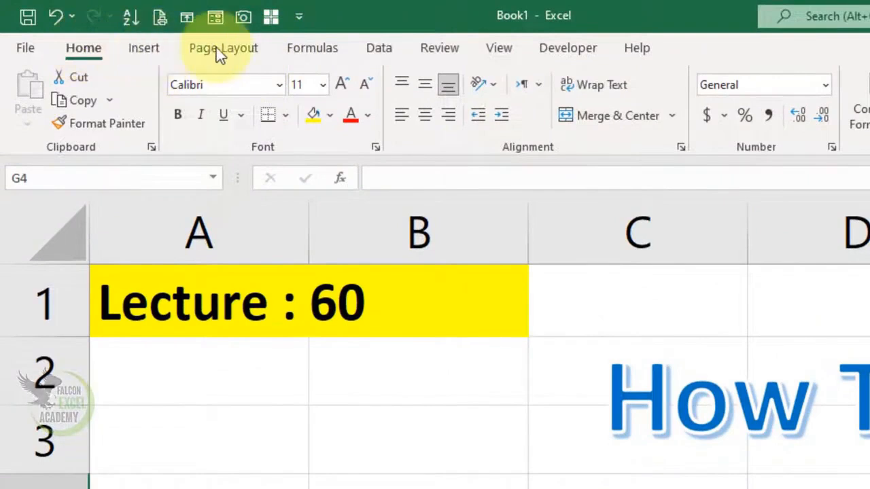
Open the ribbon customization settings and add a new custom tab directly after the Home tab.
right_click(84, 50)
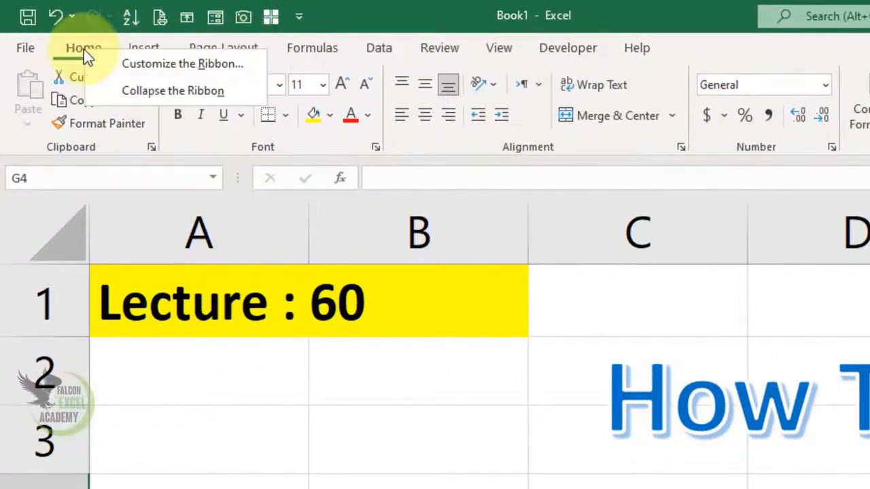
click(173, 64)
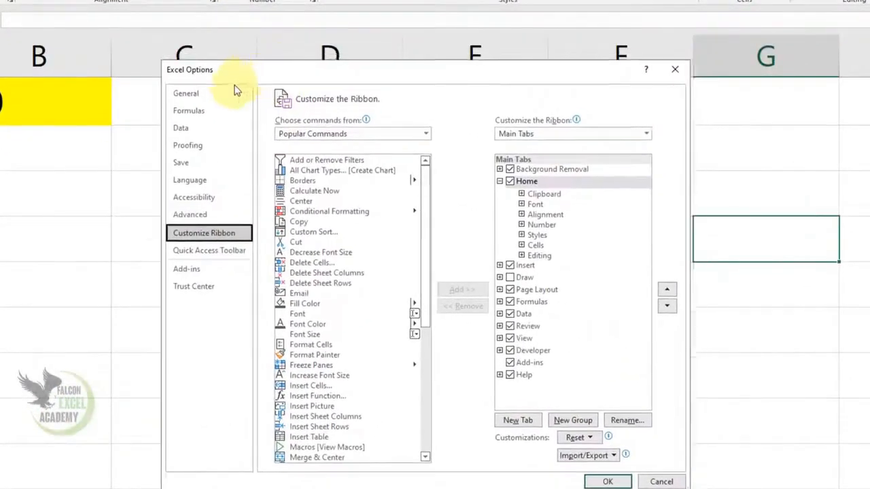
drag(426, 76, 397, 97)
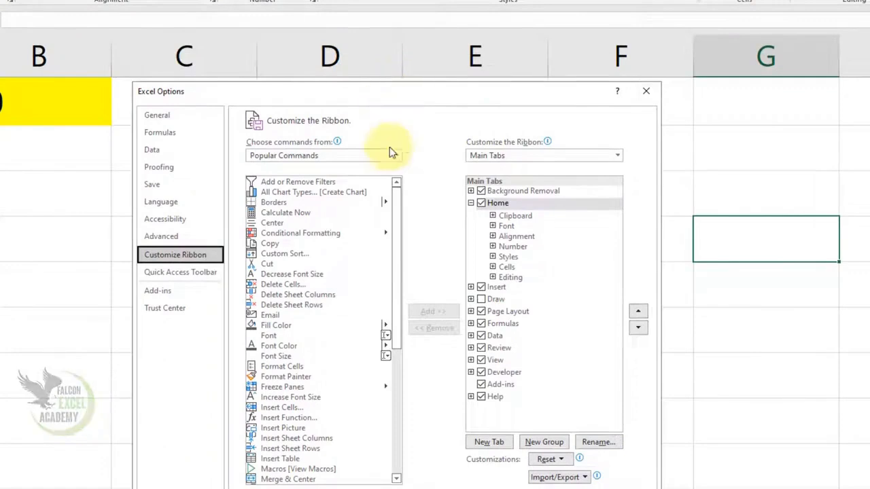
click(501, 203)
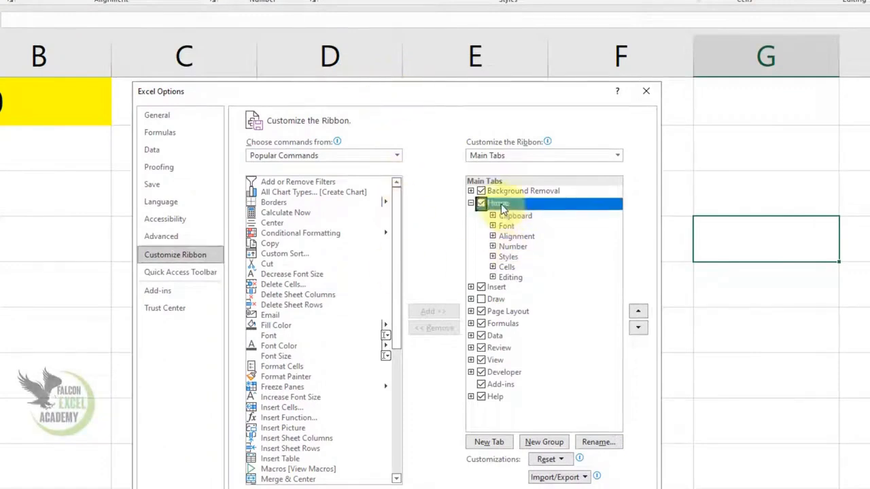
click(493, 286)
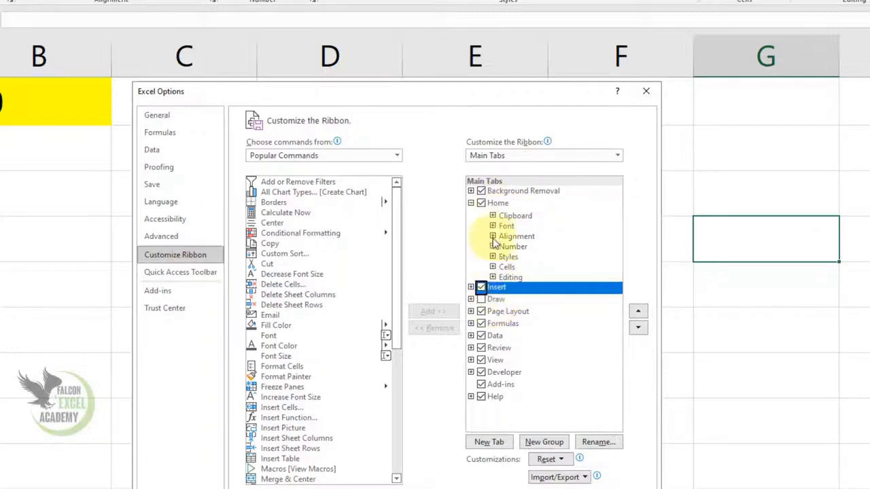
click(498, 203)
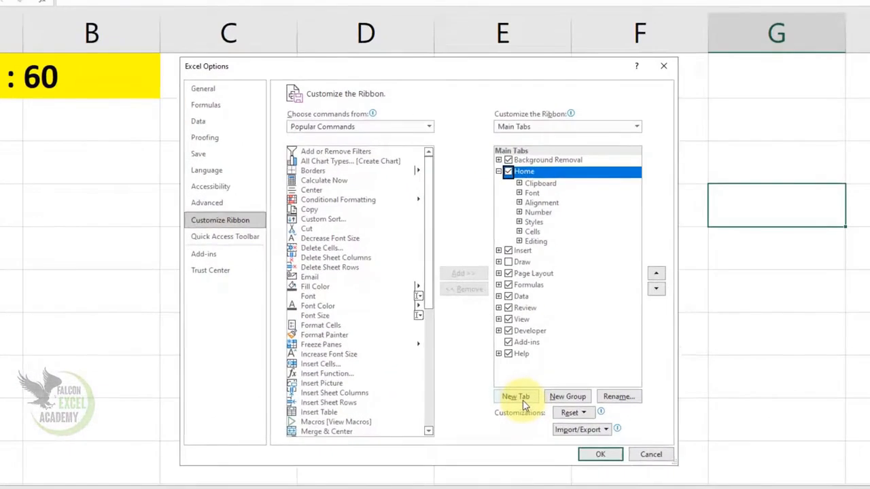
click(516, 397)
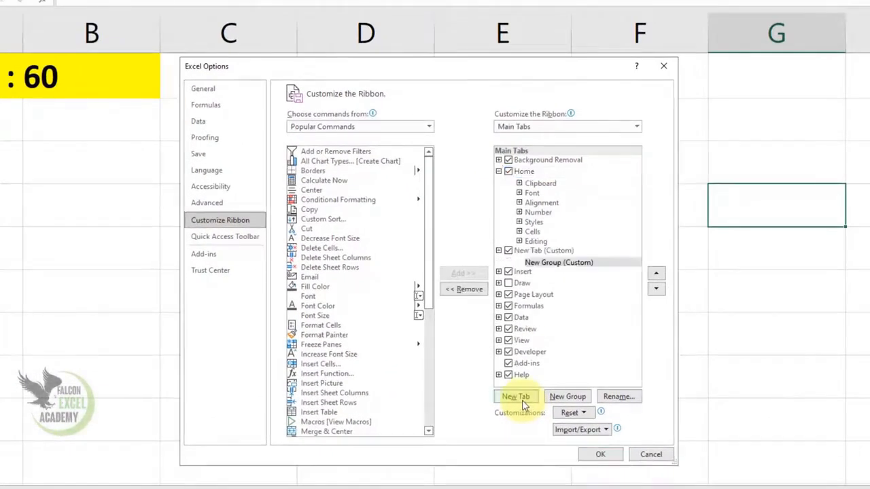
Rename the new custom ribbon tab to "My Tab".
click(533, 251)
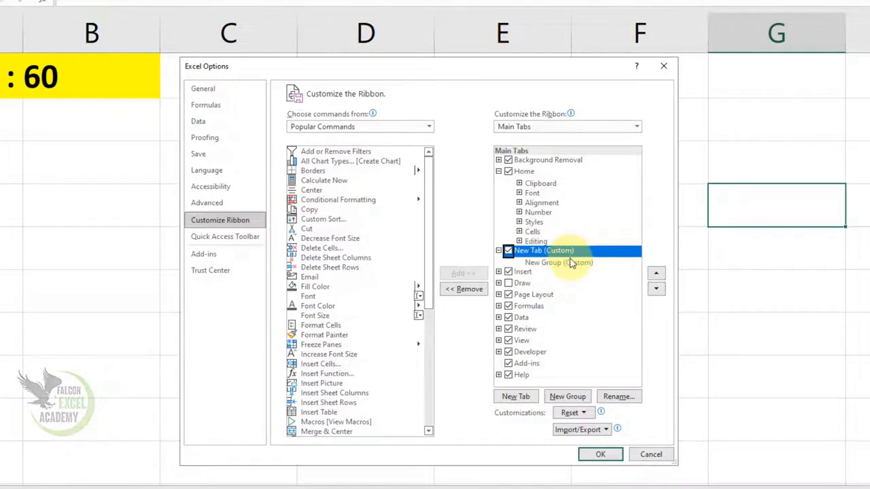
click(556, 265)
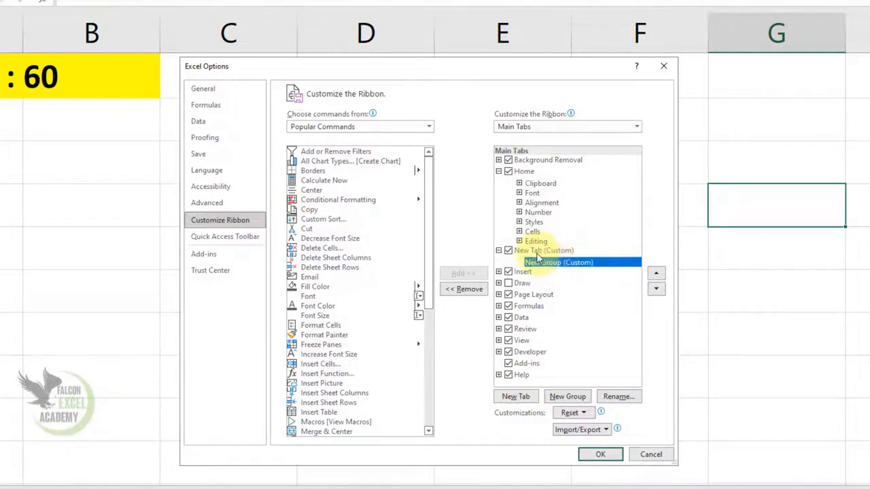
click(536, 252)
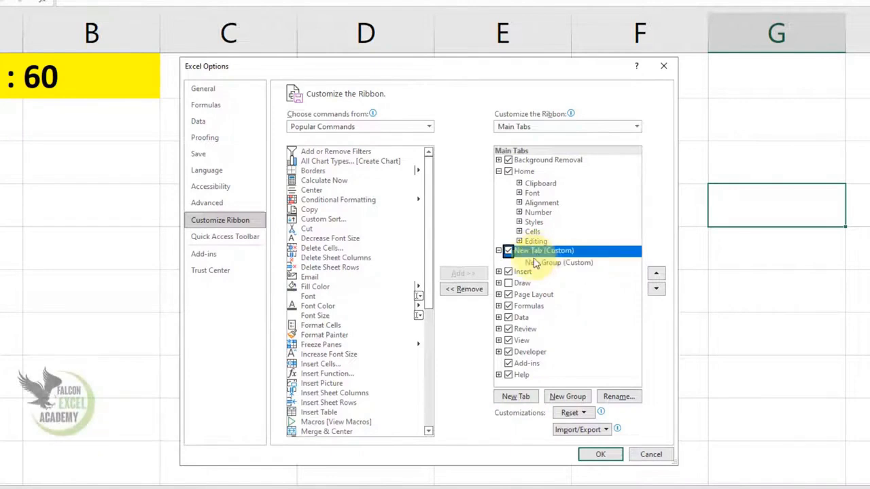
click(619, 397)
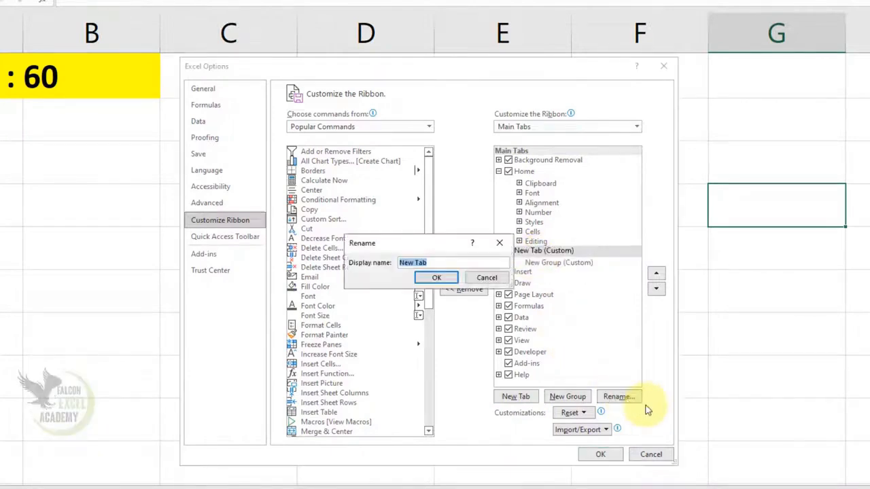
text(My)
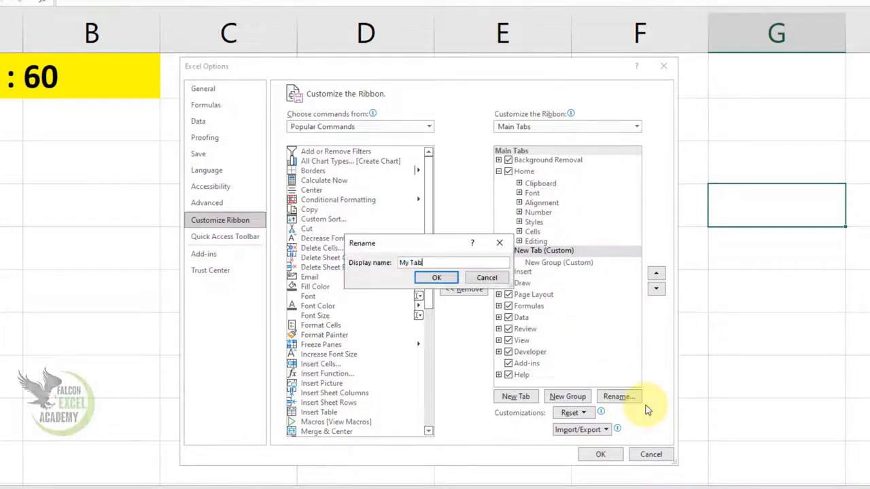
text( Tab)
click(437, 277)
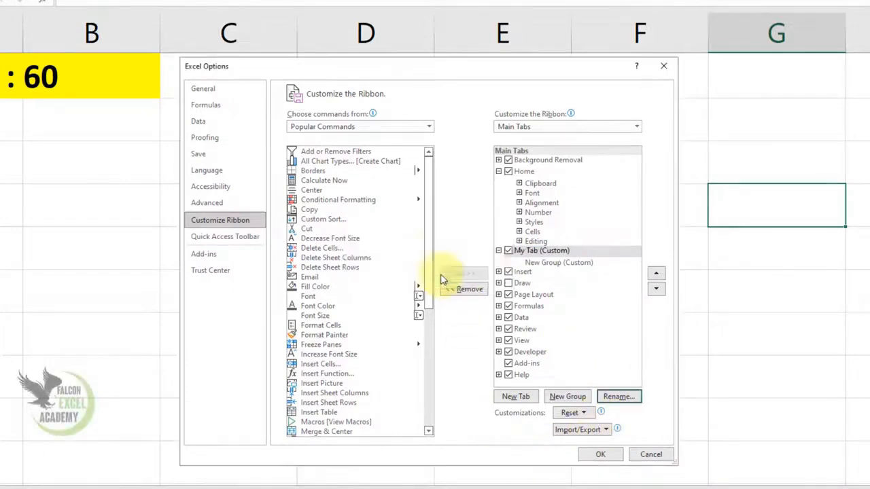
Rename the new group inside My Tab to "My Most Important Commands".
click(545, 263)
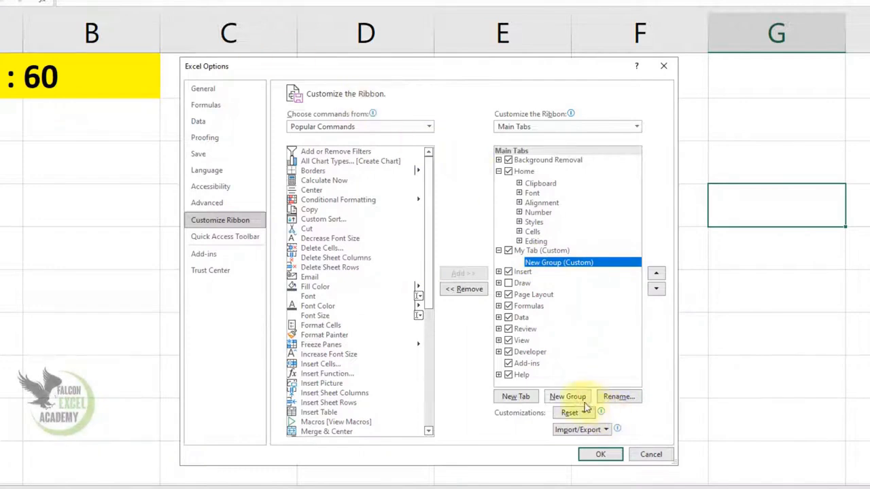
click(617, 396)
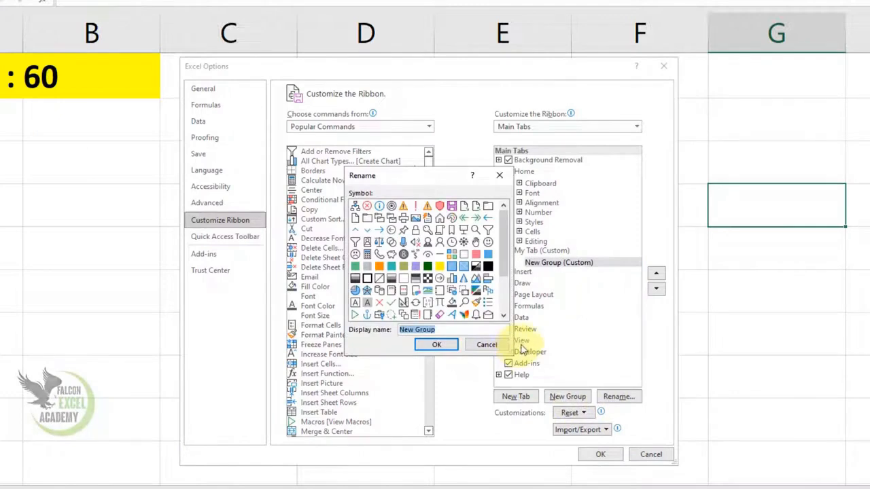
text(My Most Important Commands)
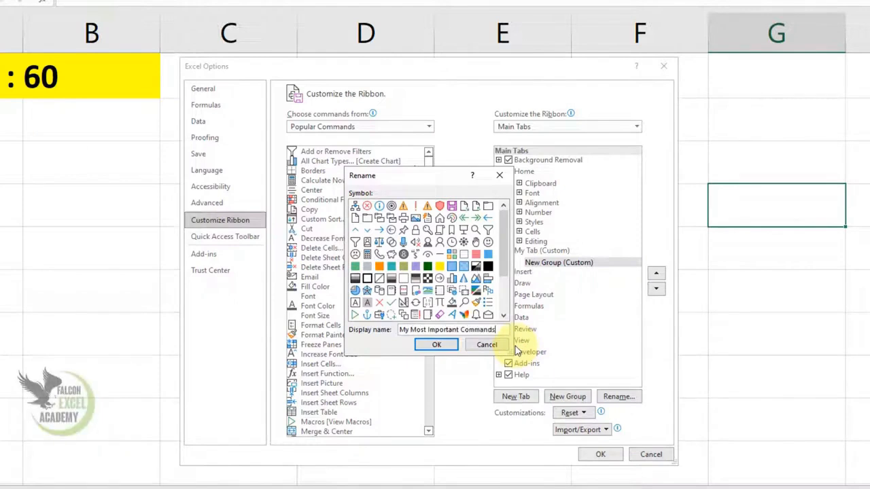
click(439, 349)
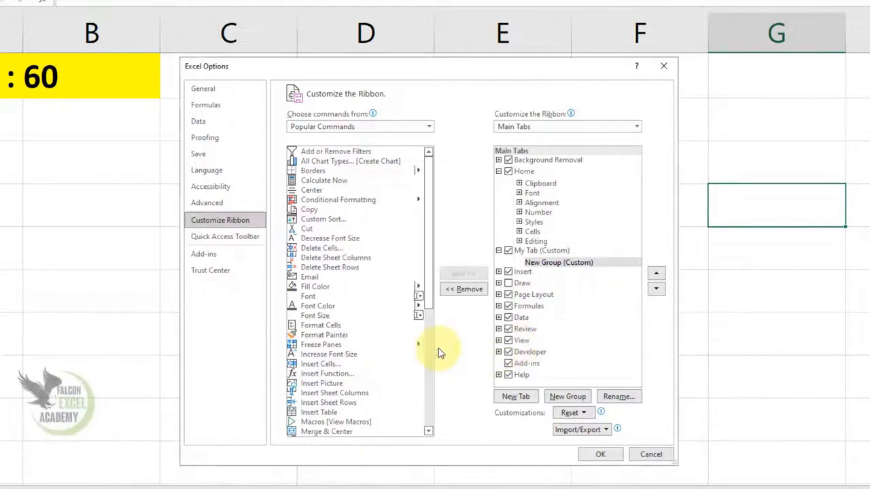
Add the Borders and Copy commands from Popular Commands to the My Most Important Commands group.
click(541, 252)
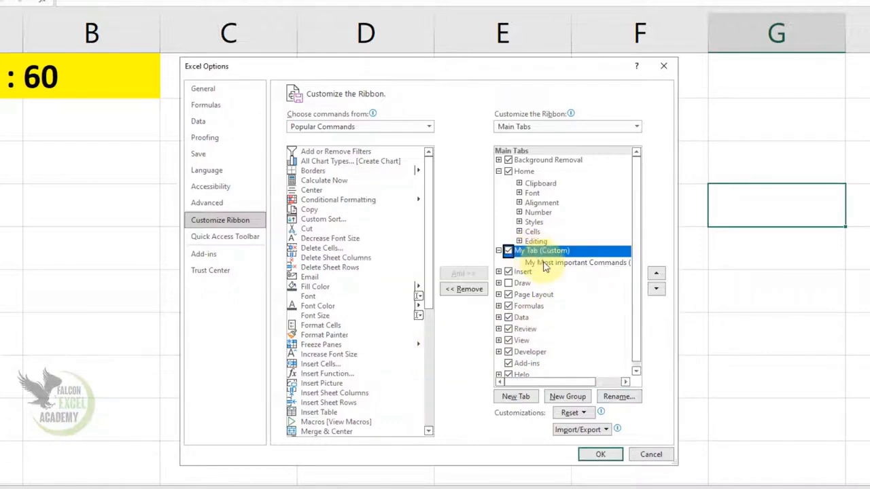
click(543, 264)
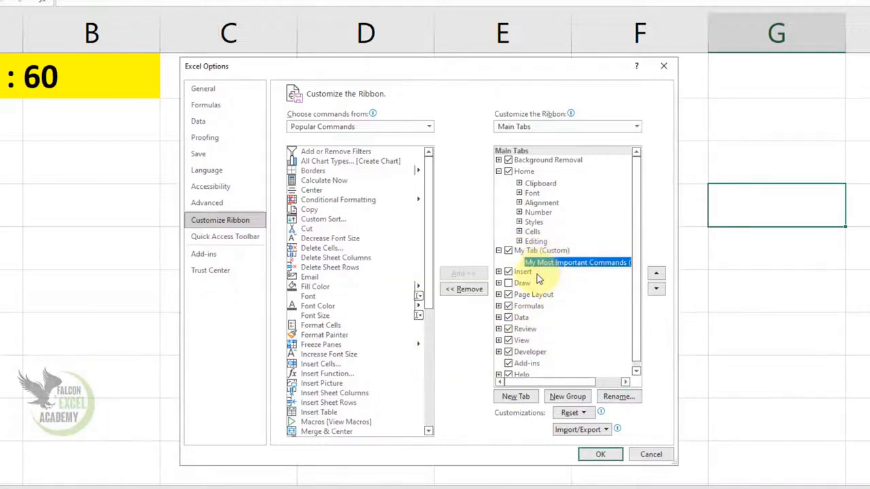
click(333, 128)
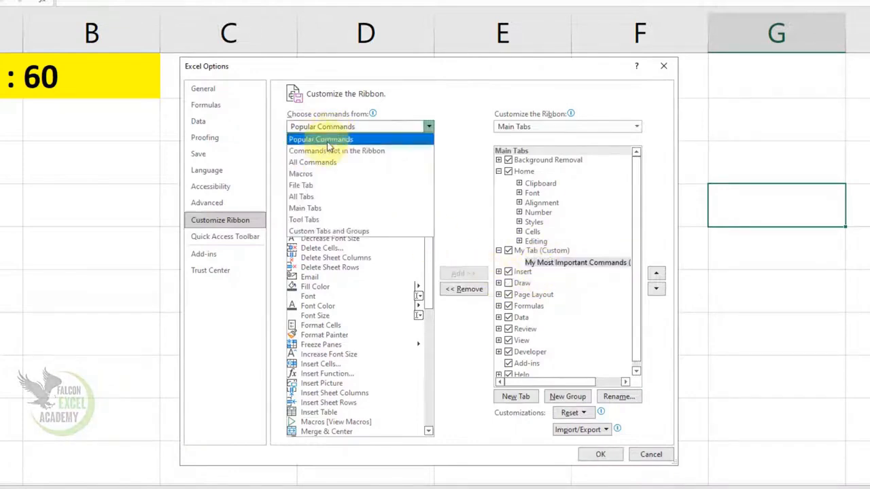
click(329, 142)
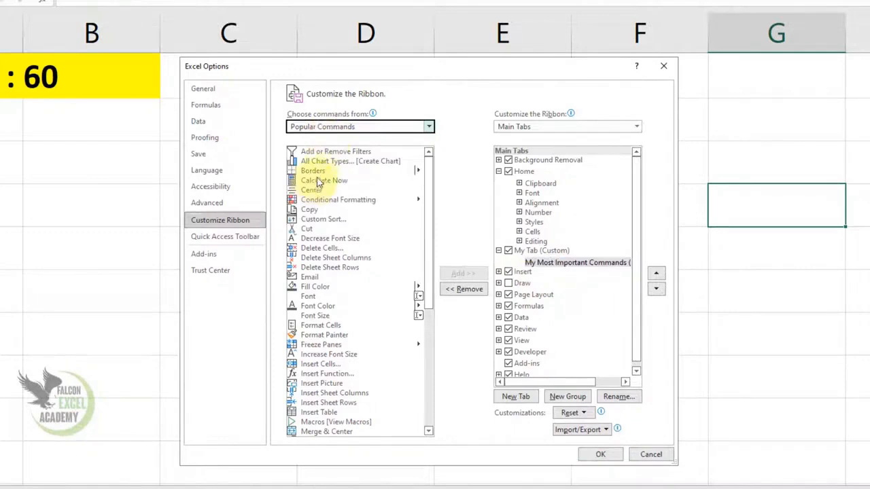
click(318, 171)
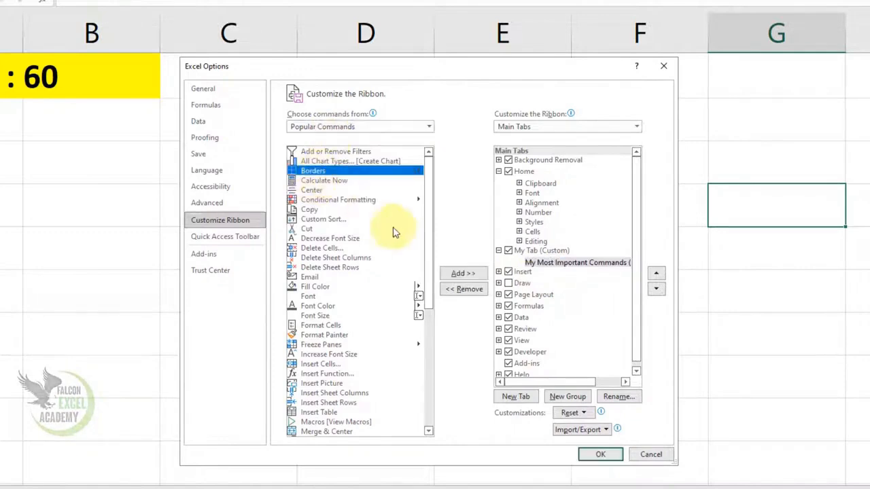
click(463, 274)
click(310, 209)
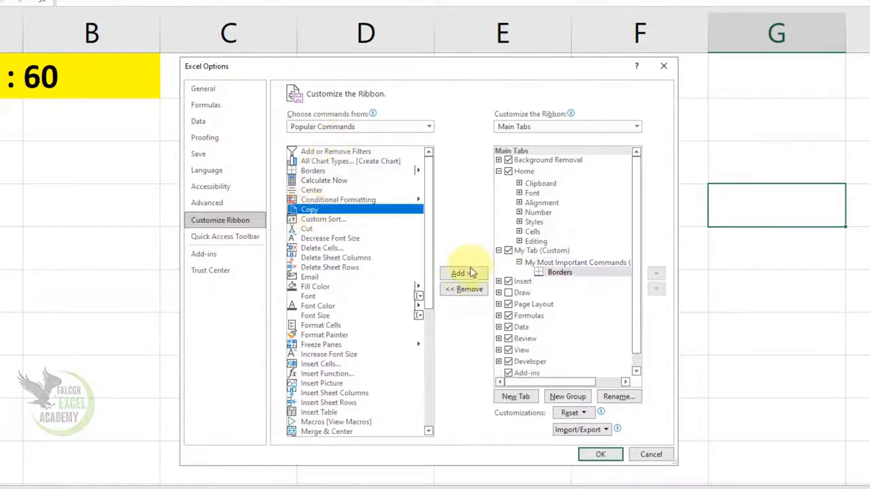
click(463, 273)
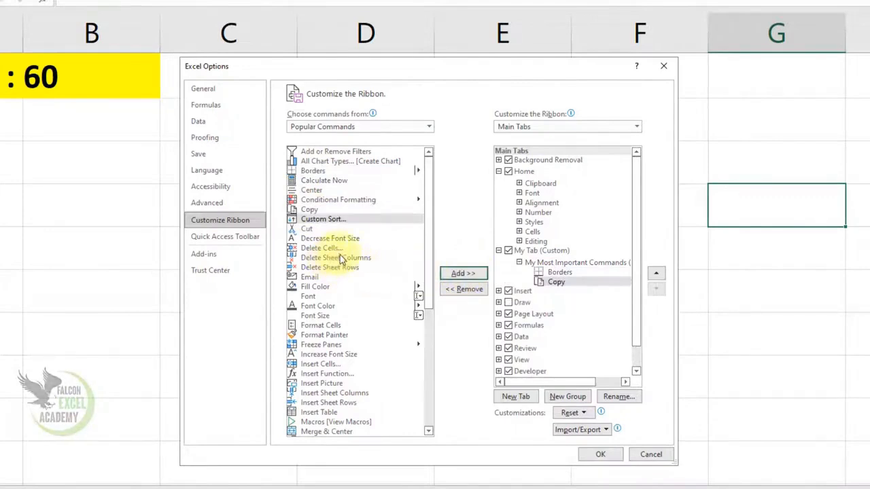
Add the Fill Color, Font and Format Painter commands to the My Most Important Commands group.
click(316, 287)
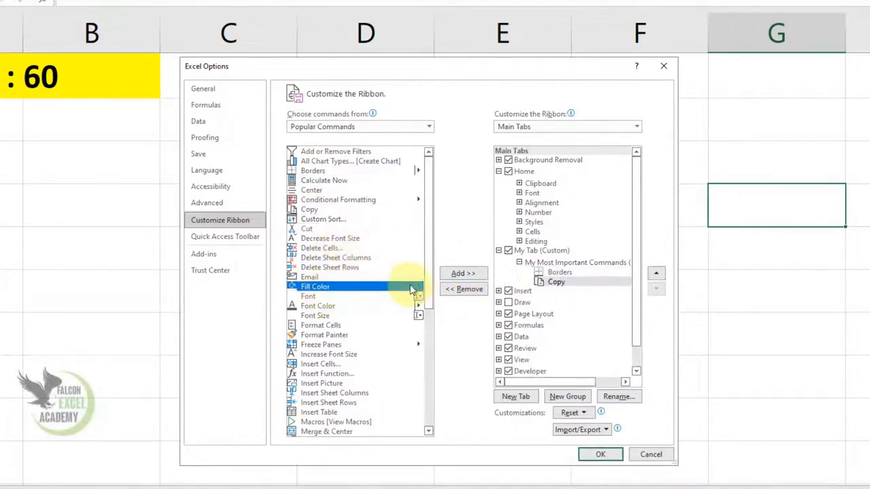
click(463, 273)
click(463, 273)
click(340, 335)
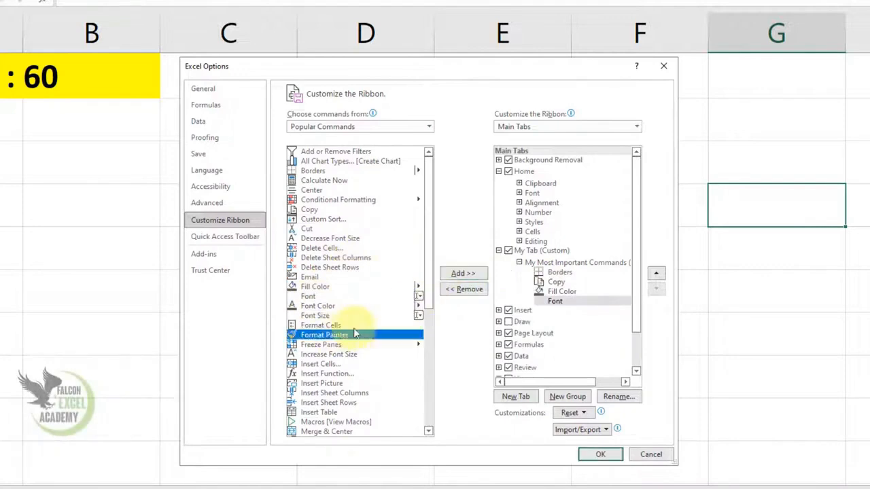
click(463, 275)
Add the Page Setup and Save As commands to the My Most Important Commands group.
drag(426, 263, 417, 388)
click(318, 249)
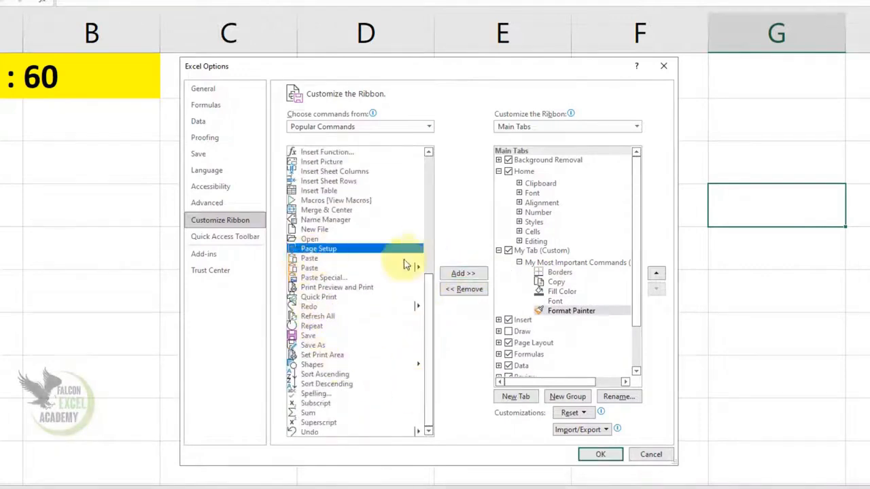
click(463, 273)
click(320, 345)
click(463, 273)
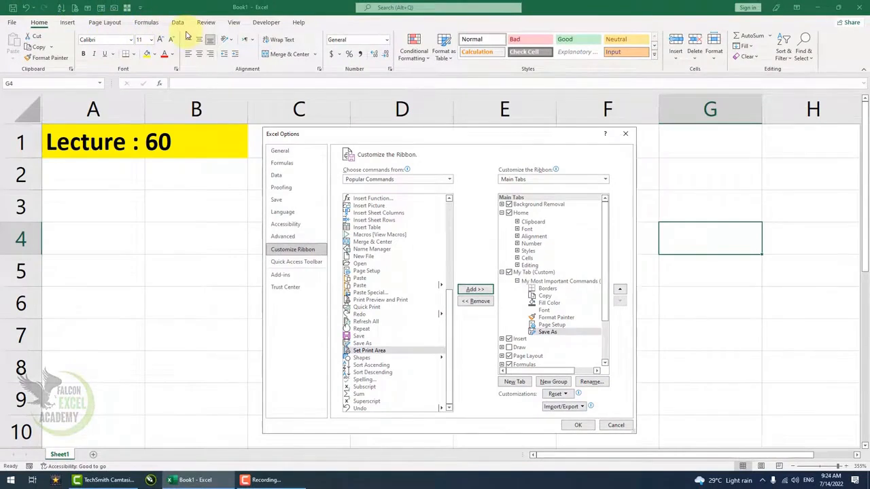
Add the Publish as PDF or XPS command from the File Tab commands to My Most Important Commands and apply the ribbon customization.
click(422, 179)
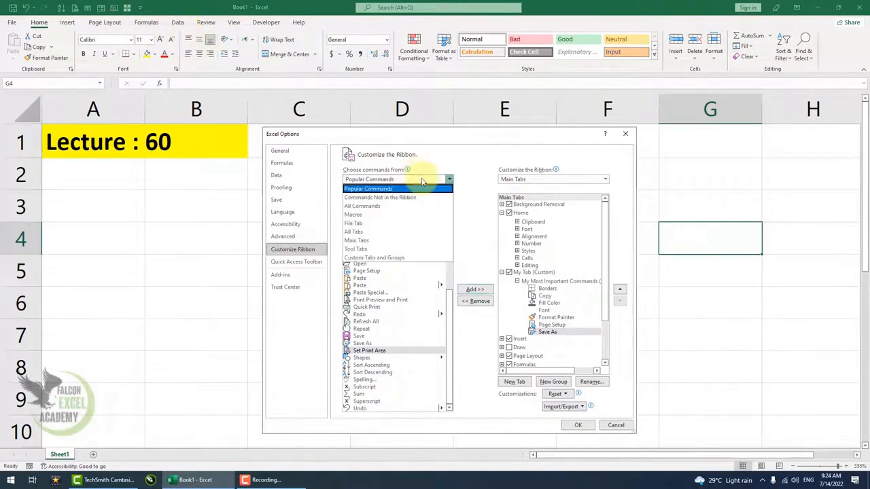
click(377, 225)
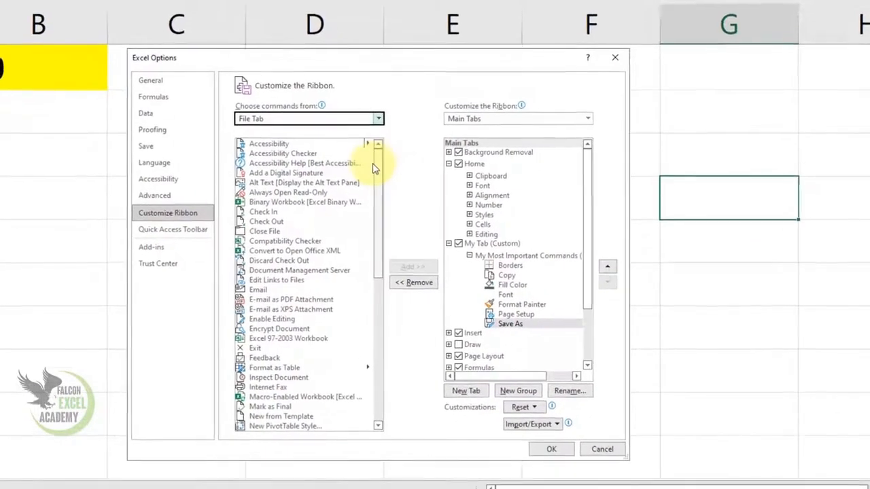
drag(379, 167, 388, 334)
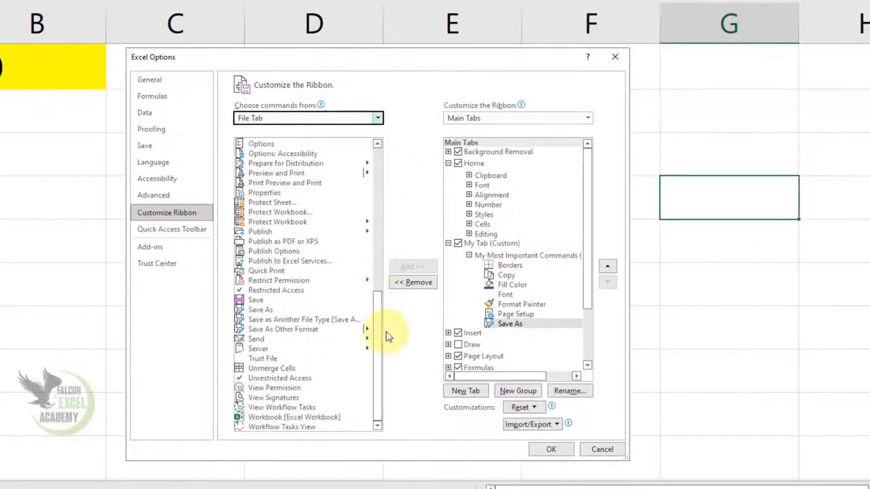
click(285, 242)
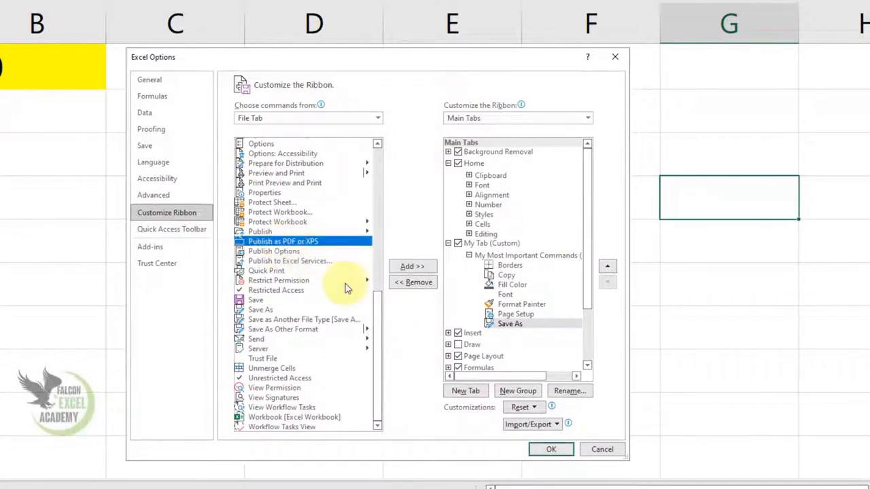
click(416, 267)
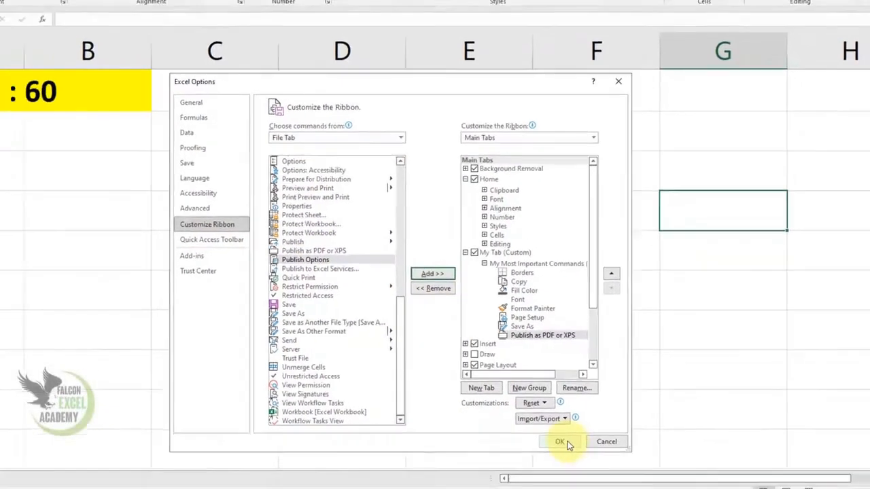
click(554, 449)
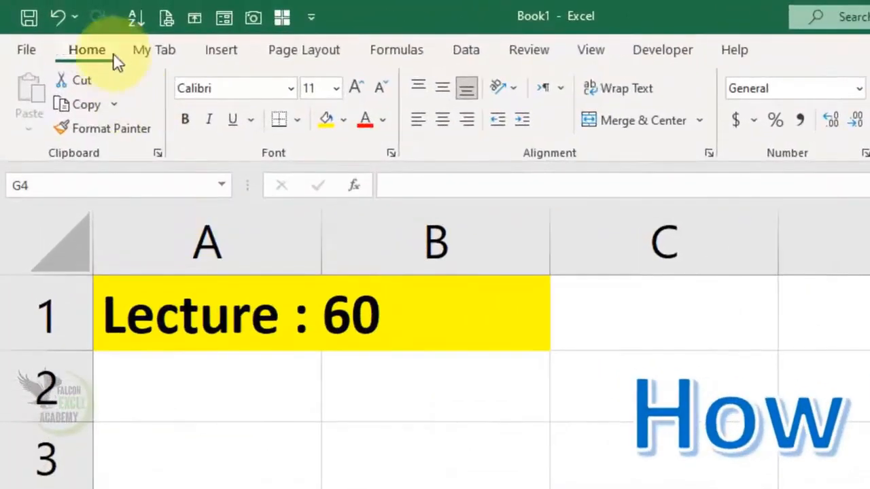
Apply All Borders to cells A2:B7 using the Borders command in My Tab.
click(155, 59)
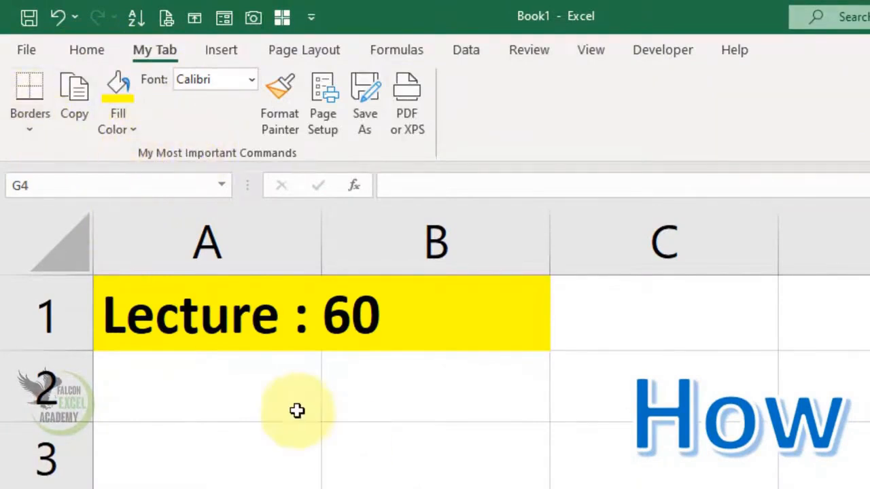
drag(297, 410, 435, 486)
click(30, 125)
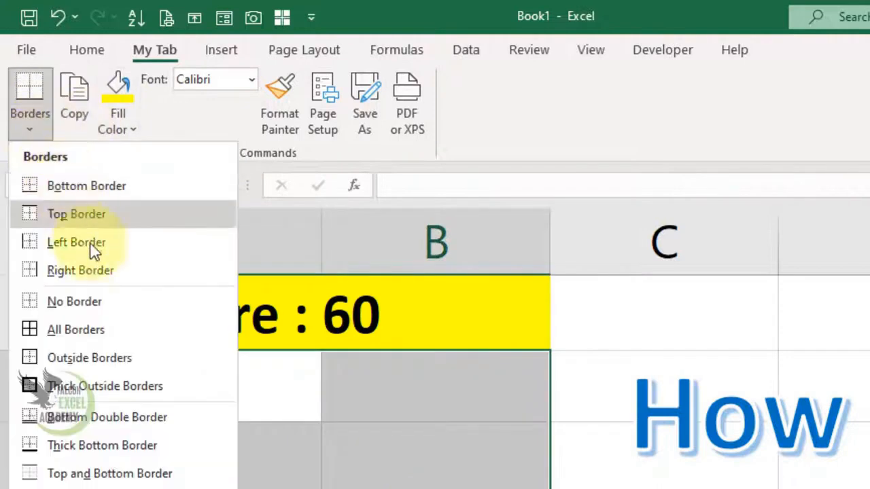
click(78, 331)
click(254, 447)
click(215, 383)
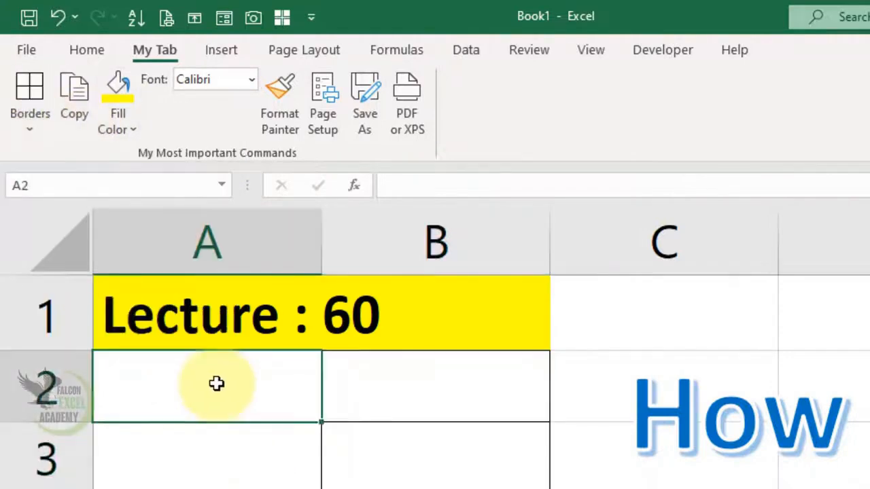
Fill cells A3:B3 with yellow using the Fill Color command in My Tab.
drag(216, 382, 451, 390)
drag(238, 455, 413, 462)
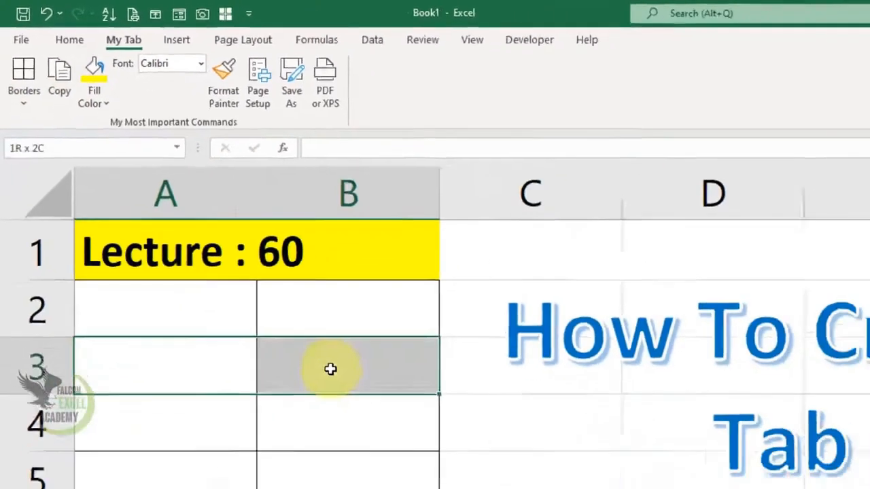
click(94, 68)
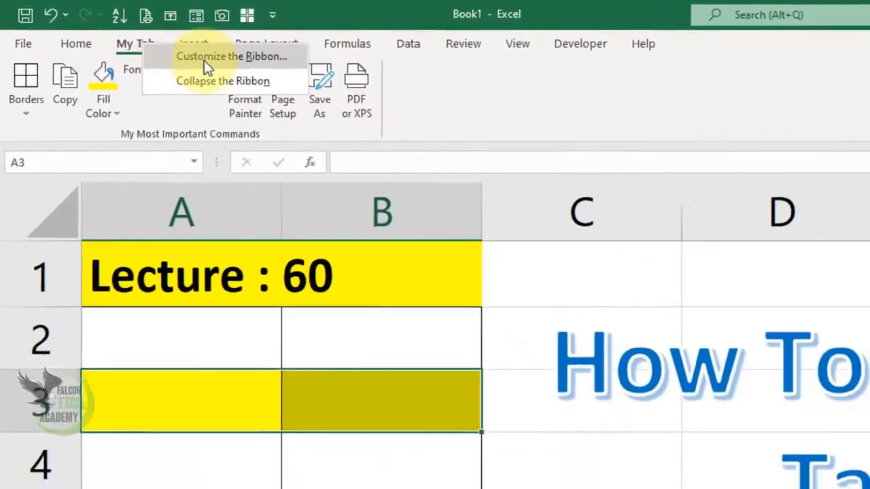
Create a second custom group in My Tab after My Most Important Commands and name it "My Group".
click(218, 63)
click(516, 167)
click(529, 181)
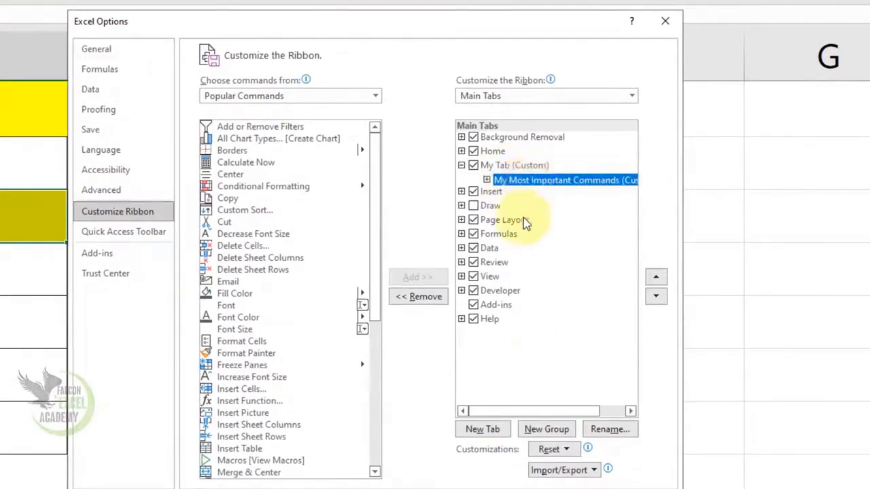
click(546, 429)
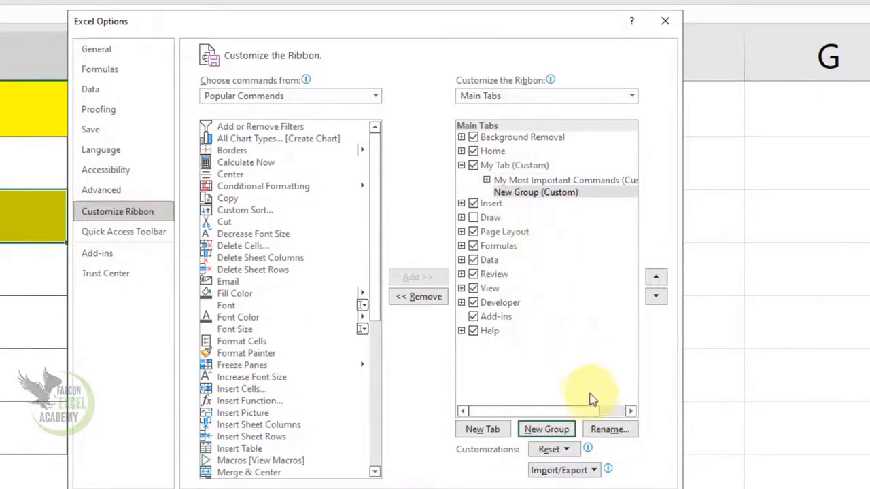
click(594, 424)
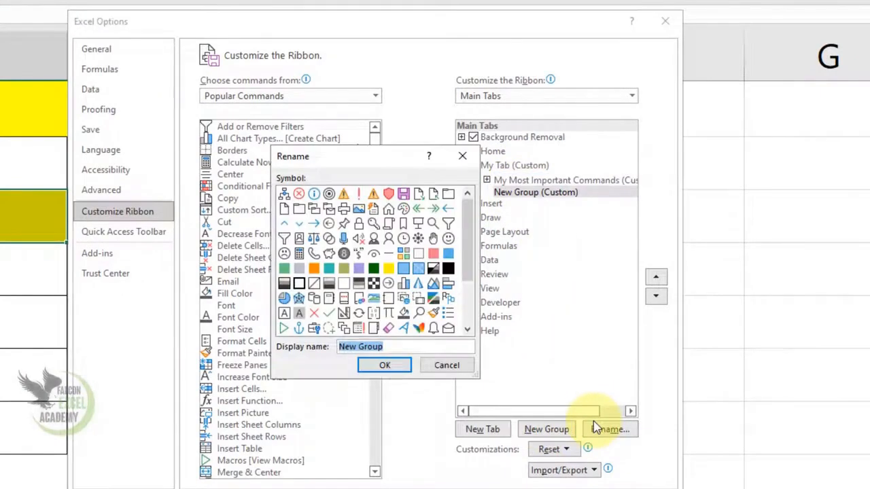
text(My Grou)
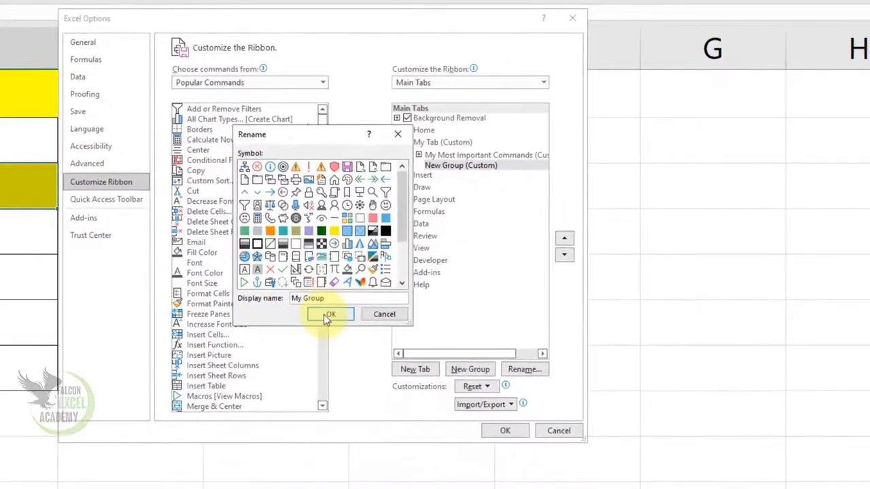
click(385, 365)
Add the Custom Sort, Conditional Formatting and Format Cells commands to My Group and apply the ribbon customization.
click(204, 181)
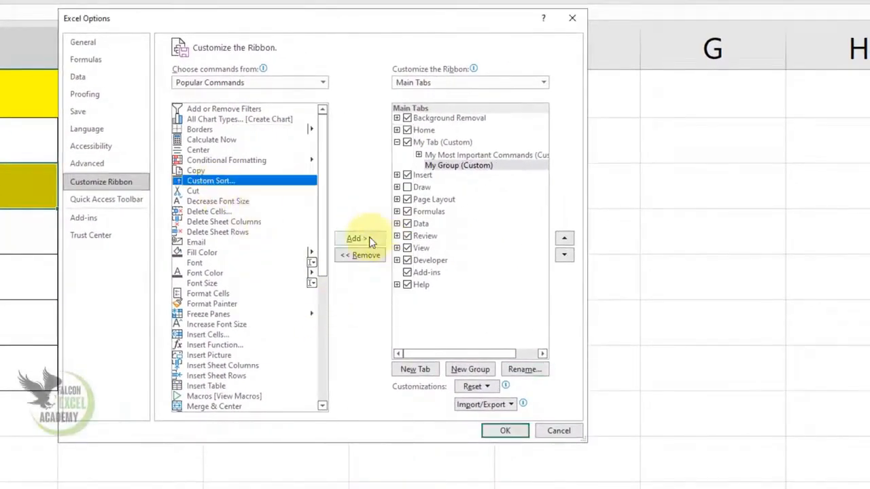
click(369, 237)
click(211, 161)
click(360, 237)
click(208, 293)
click(353, 239)
click(518, 432)
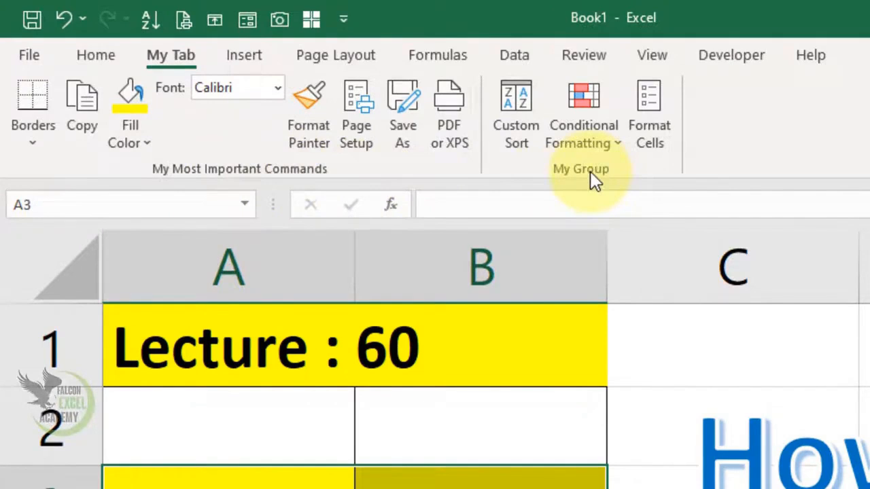
Reopen the ribbon customization settings and remove My Group from My Tab.
right_click(174, 66)
click(242, 75)
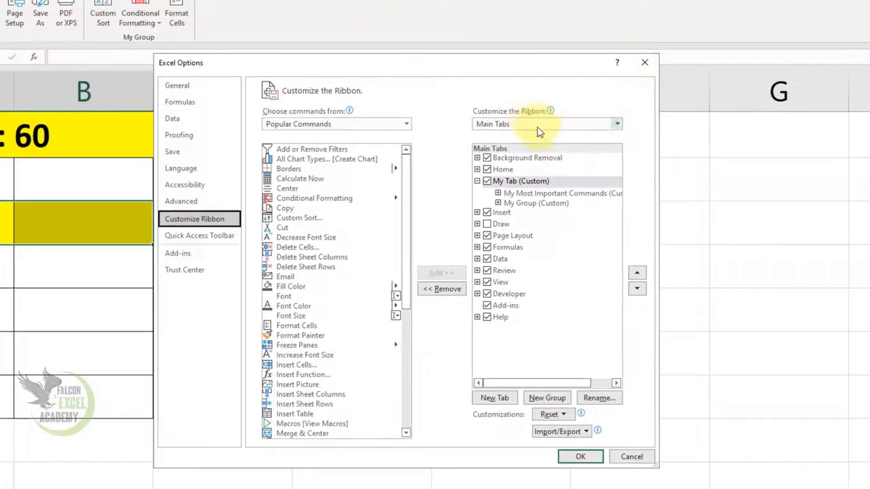
click(554, 203)
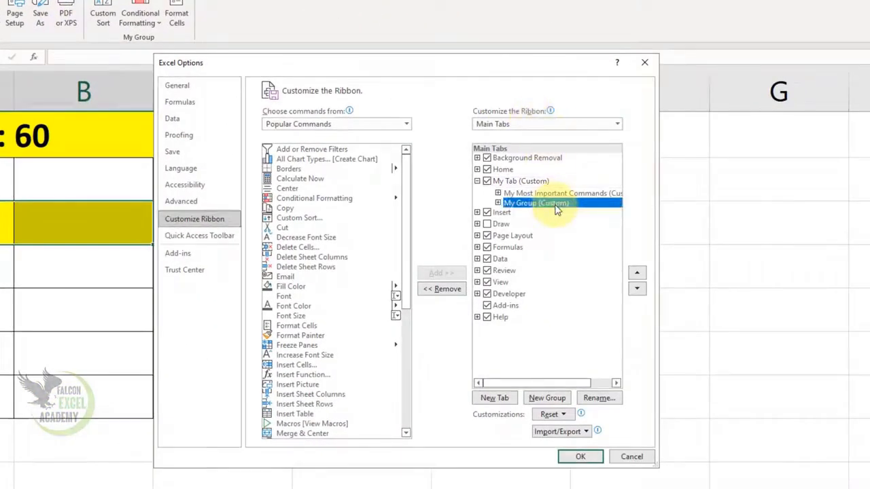
click(448, 289)
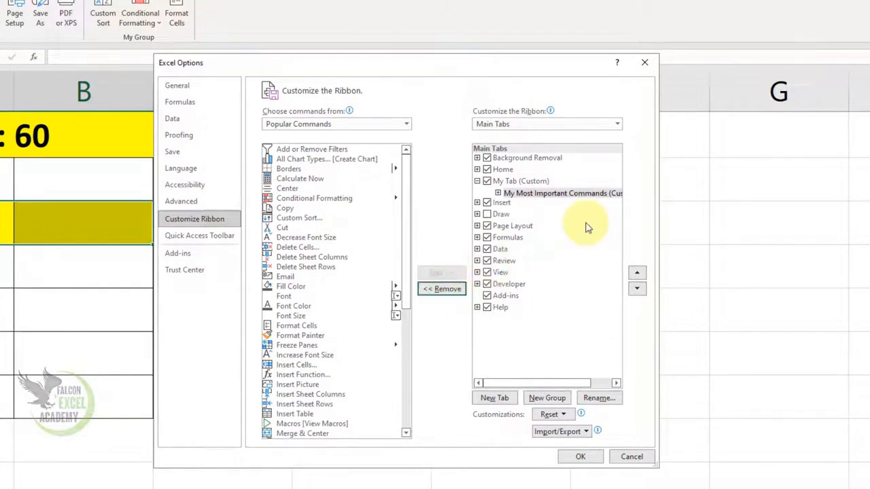
click(513, 182)
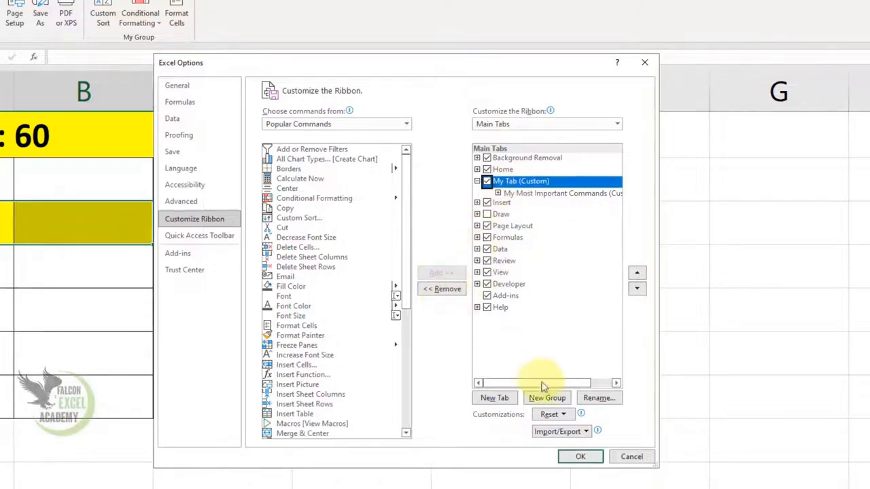
click(554, 414)
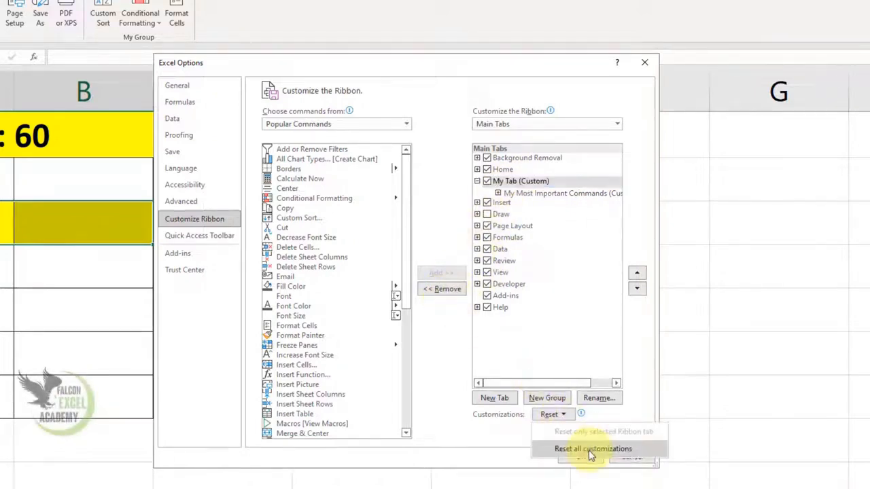
click(472, 439)
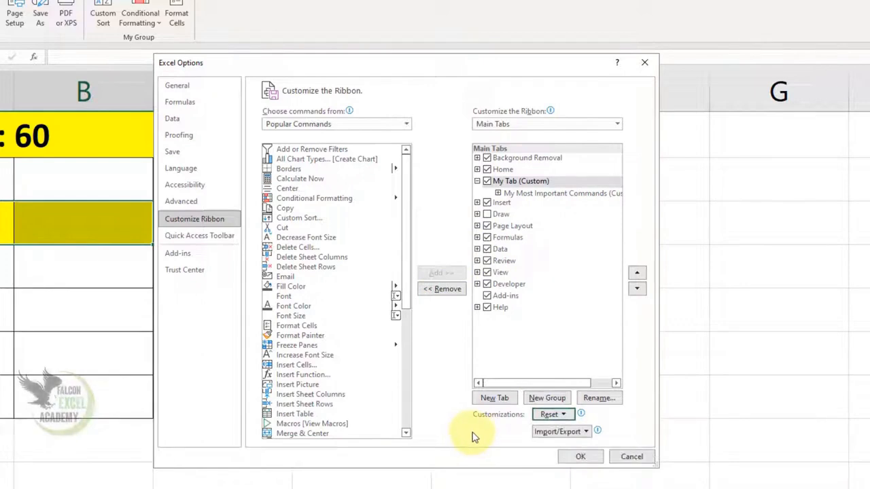
Remove the custom My Tab from the main tabs and apply the ribbon customization.
click(506, 182)
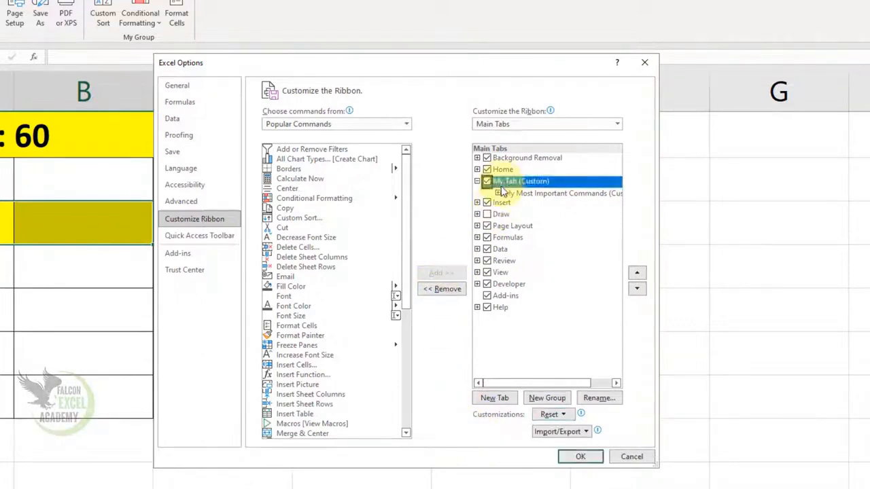
click(443, 289)
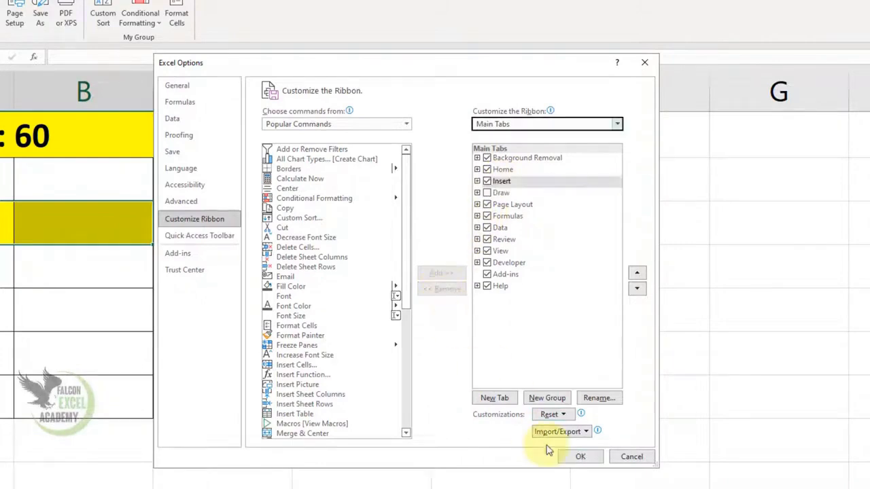
click(581, 460)
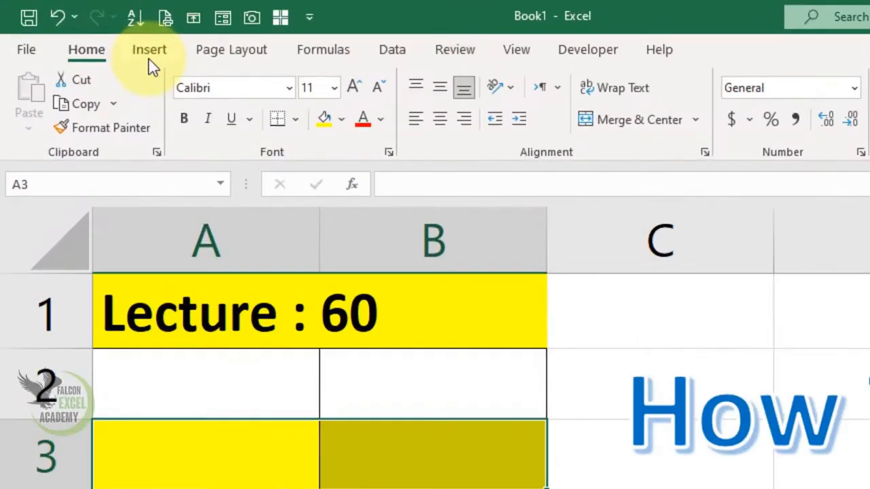